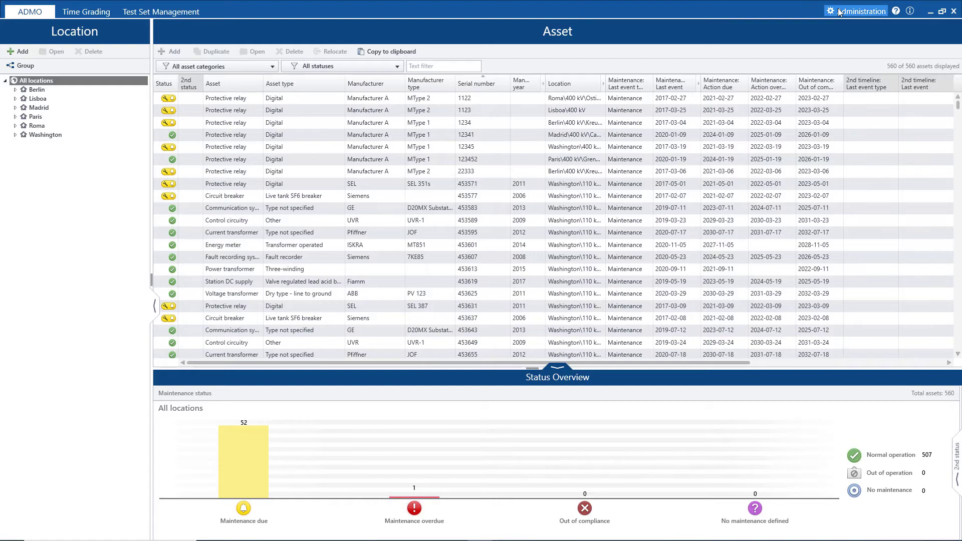
In the global application settings, set the default rated frequency to 60 Hz and the CT standard to IEC 61869/IEC 60044
click(840, 11)
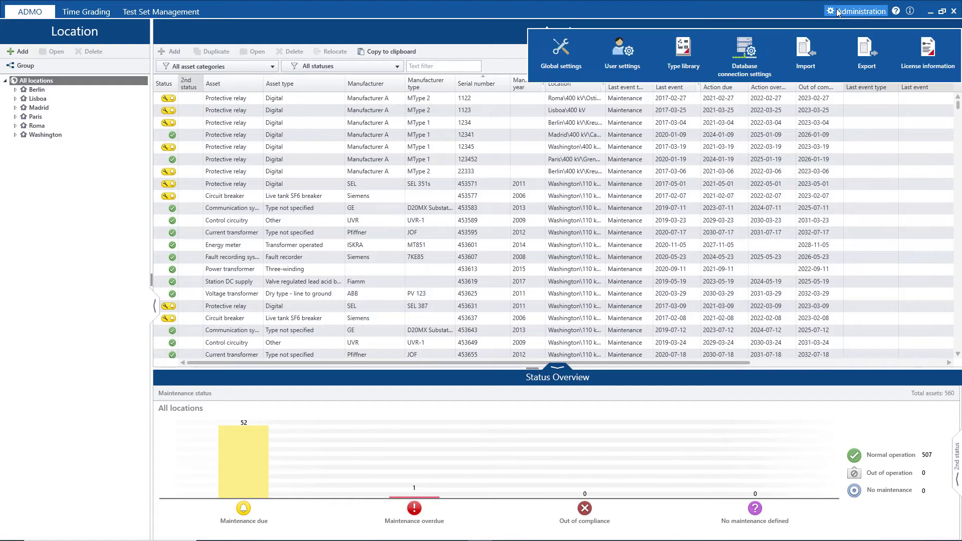
click(563, 56)
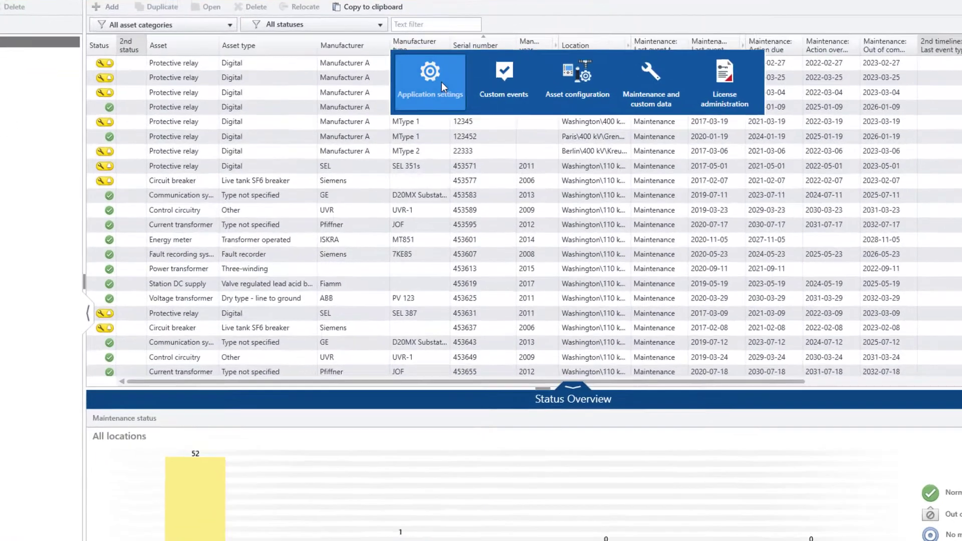
click(449, 113)
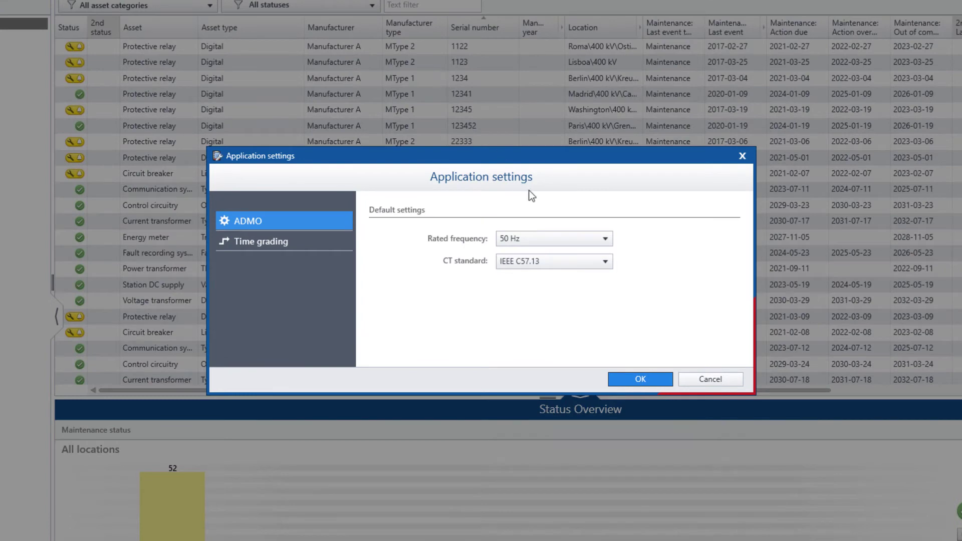
click(555, 244)
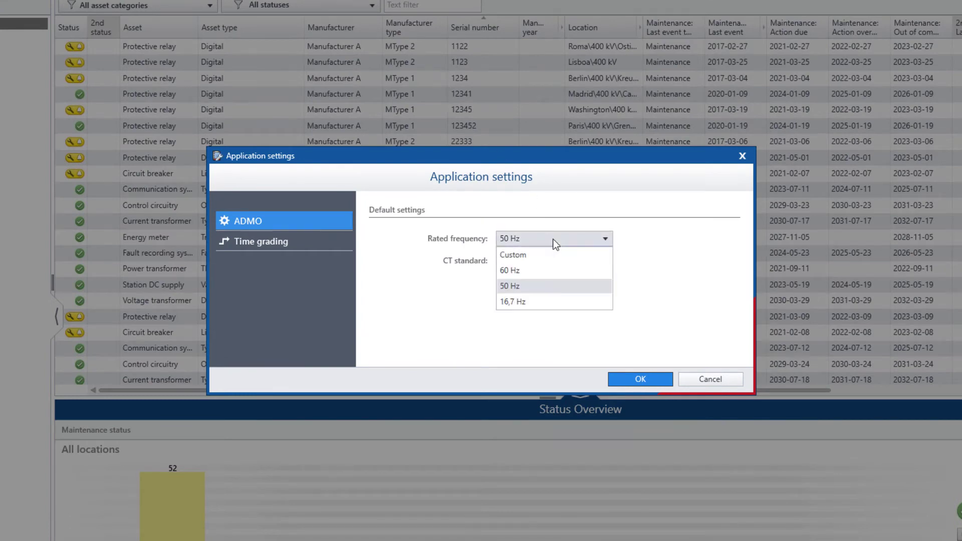
click(527, 274)
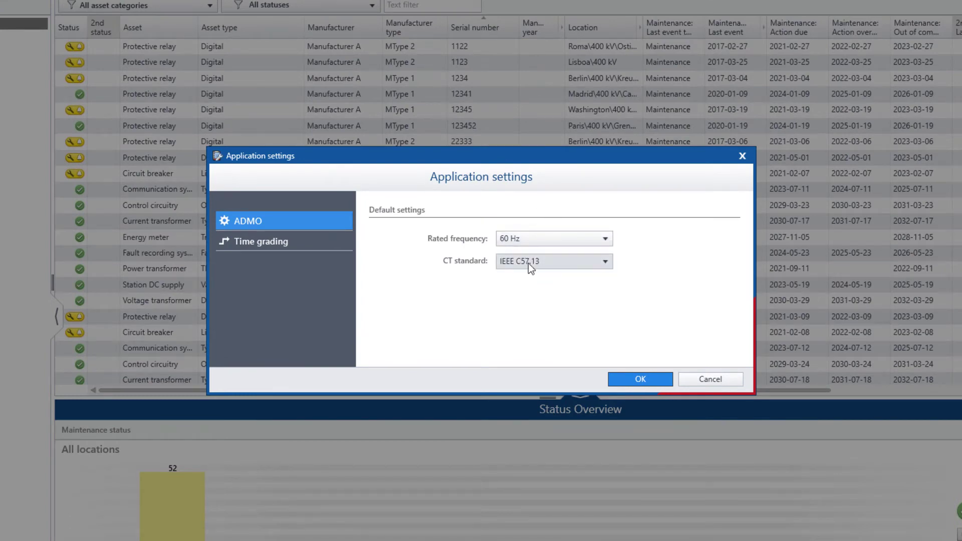
click(528, 263)
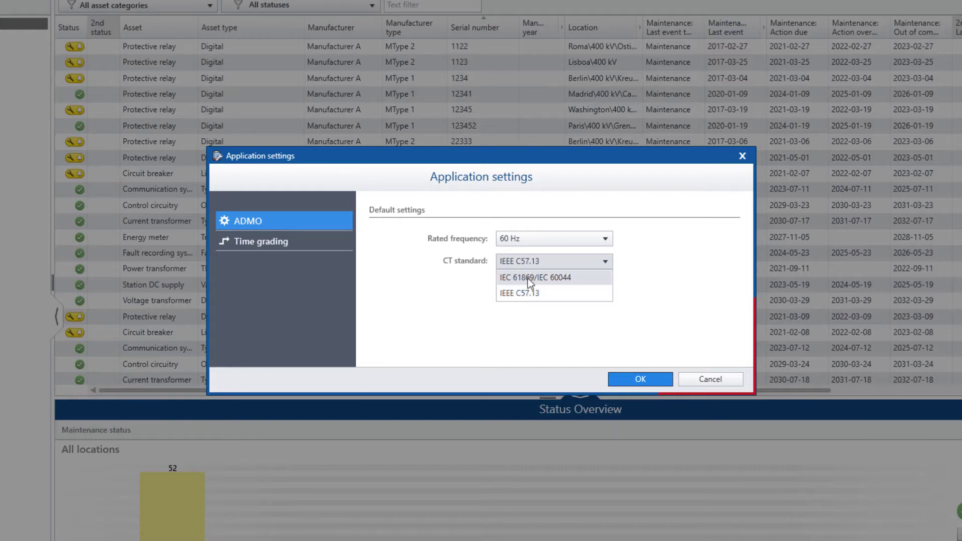
click(527, 279)
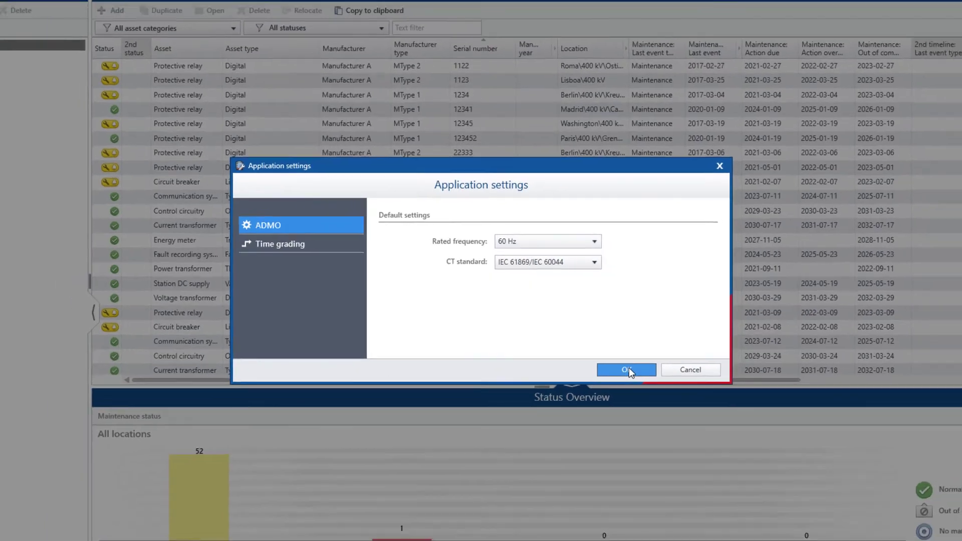
click(636, 378)
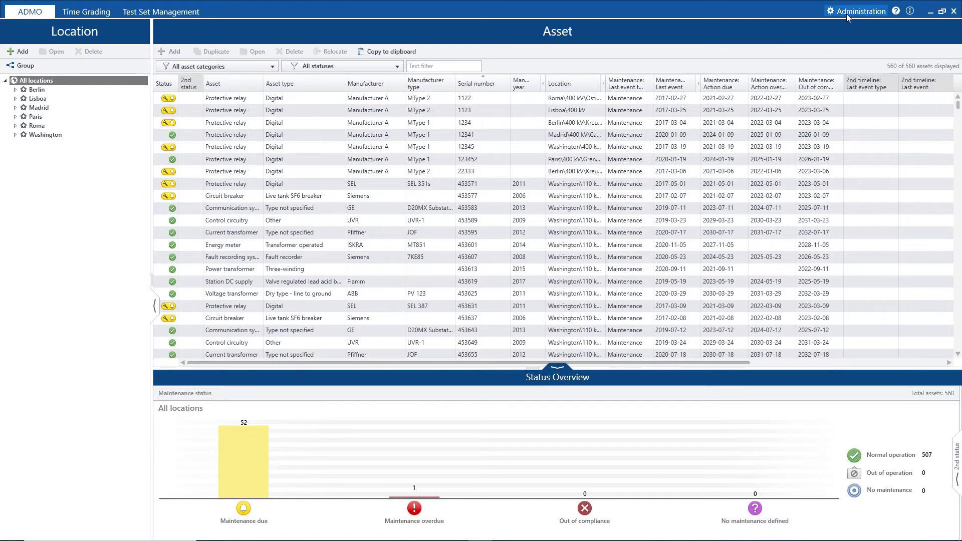
Add a custom event type named "Battery change" in the global event settings
click(848, 17)
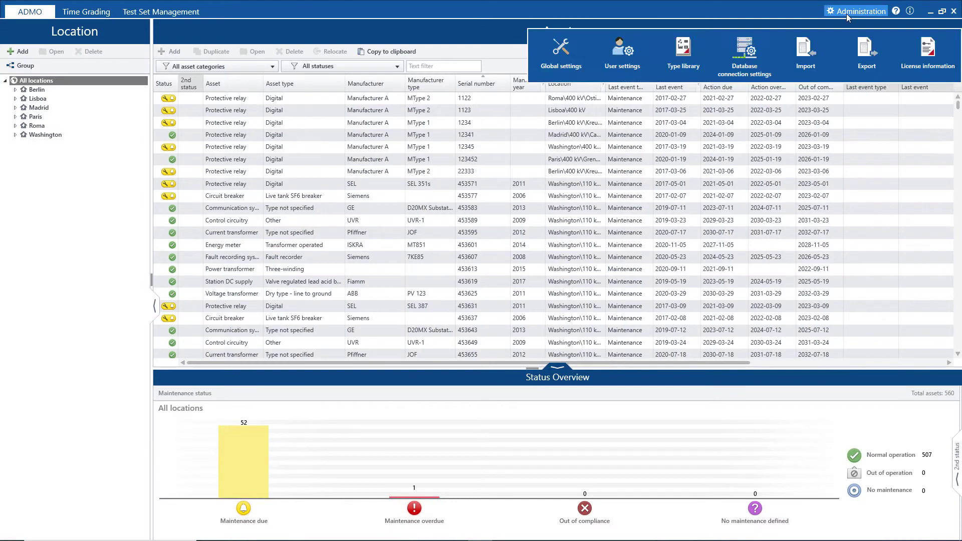
click(570, 49)
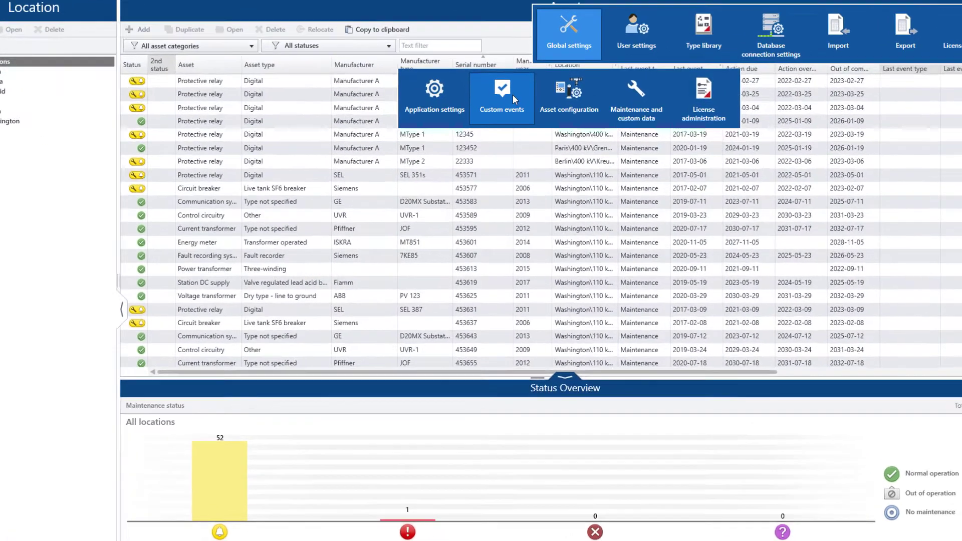
click(510, 110)
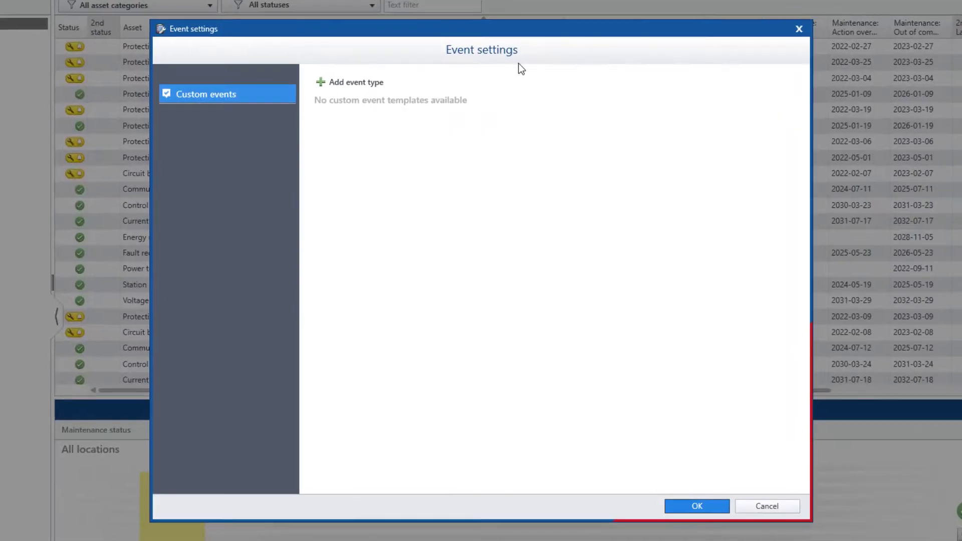
click(360, 84)
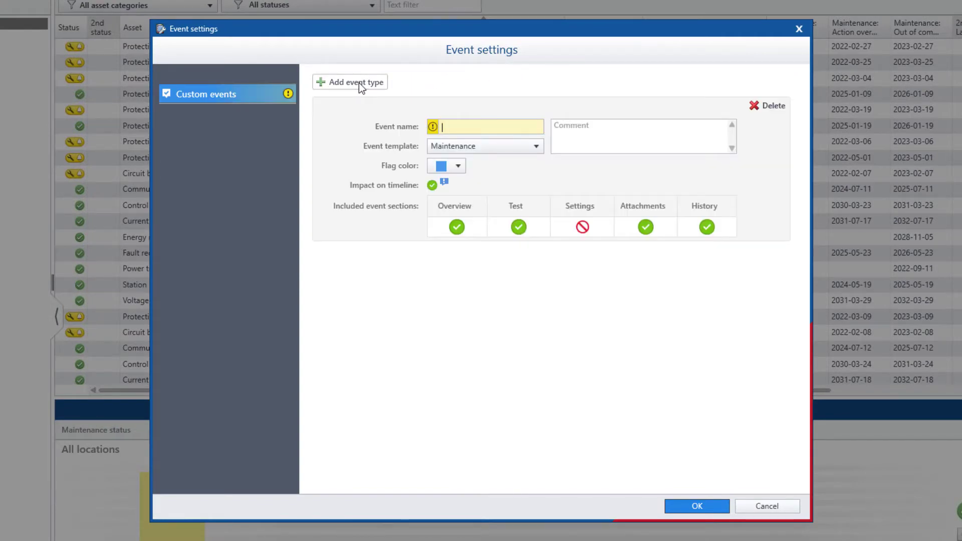
text(Battery cha)
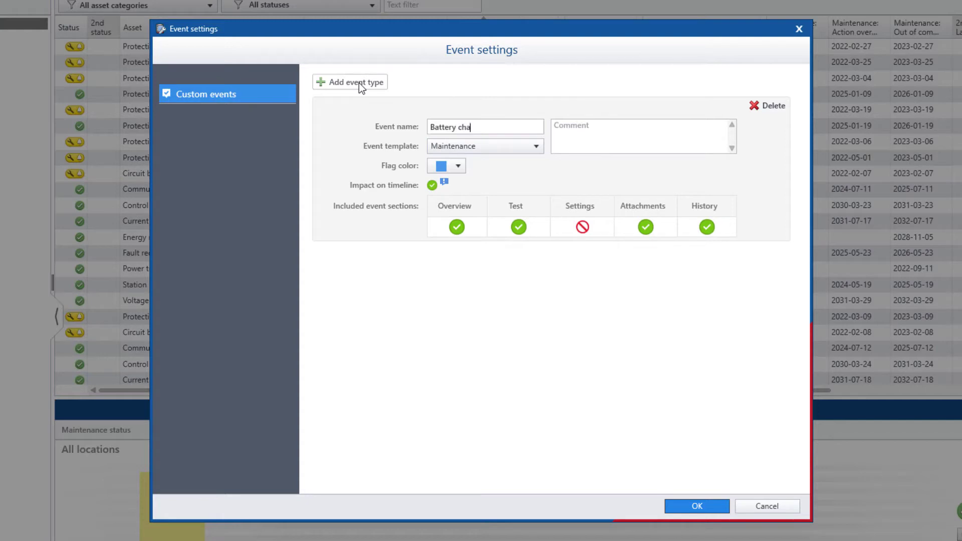
text(nge)
Try the Miscellaneous and Commissioning templates for the Battery change event, ending on the Maintenance template
click(499, 152)
click(493, 194)
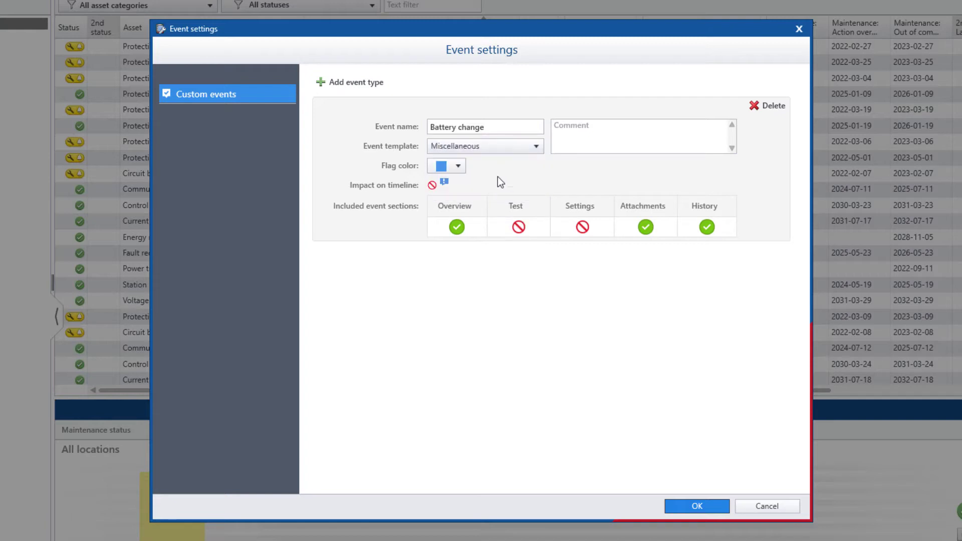
click(501, 145)
click(497, 175)
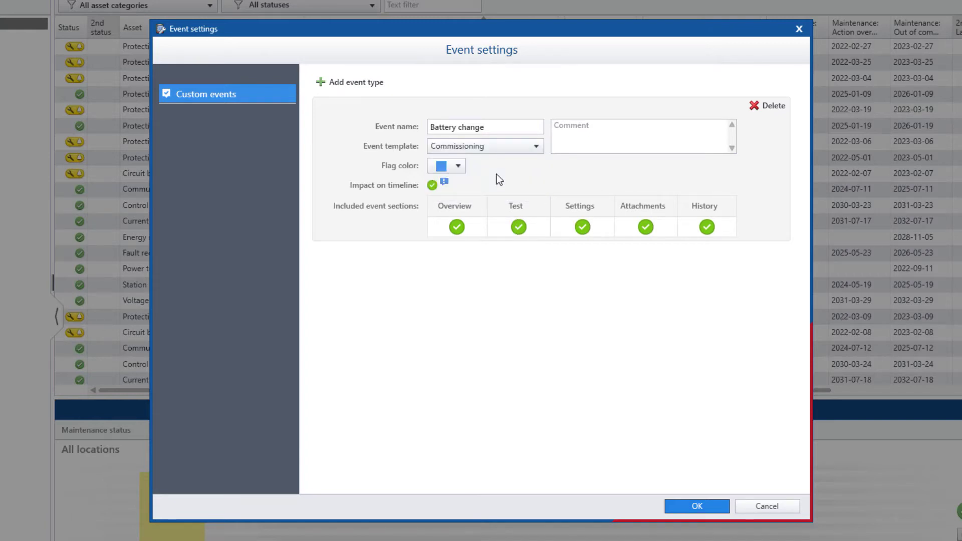
click(499, 148)
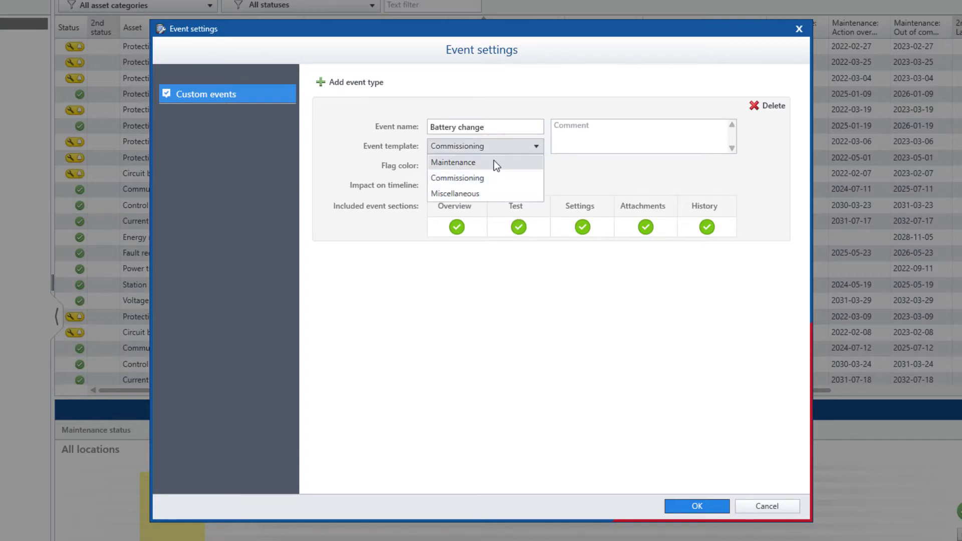
click(494, 162)
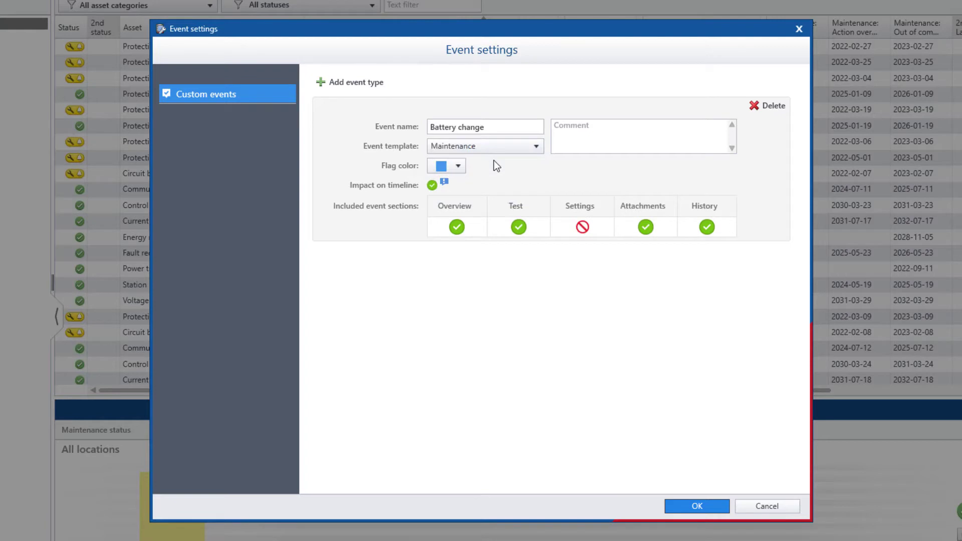
Set the Battery change event's flag color to green and save the event settings
click(458, 167)
click(452, 199)
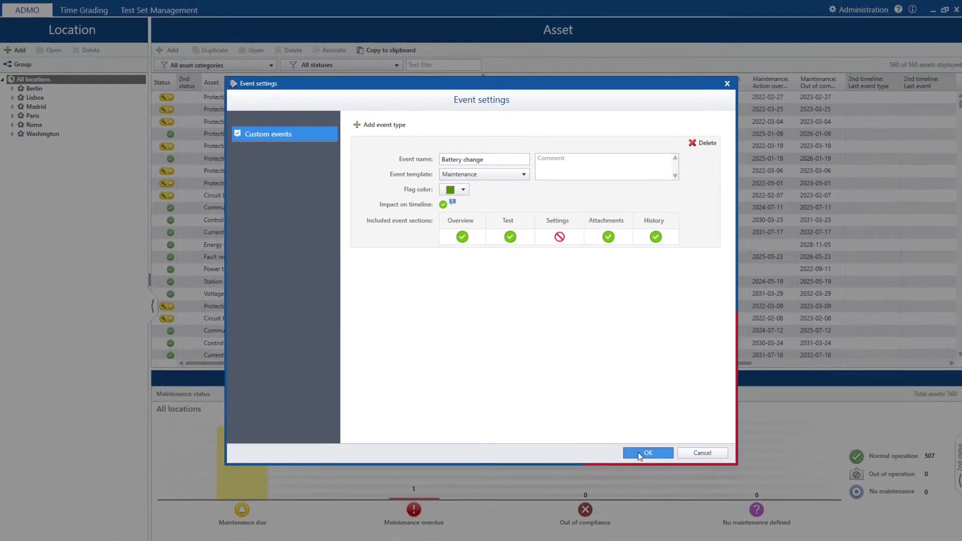
click(669, 488)
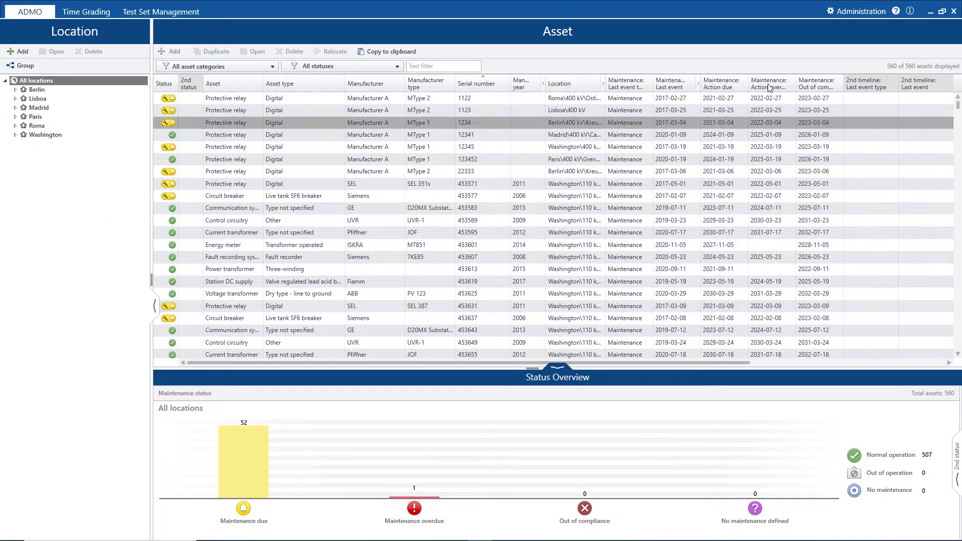
In the global asset configuration, rename the Custom 1 asset kind to "Merging unit" and make it visible in ADMO
click(832, 13)
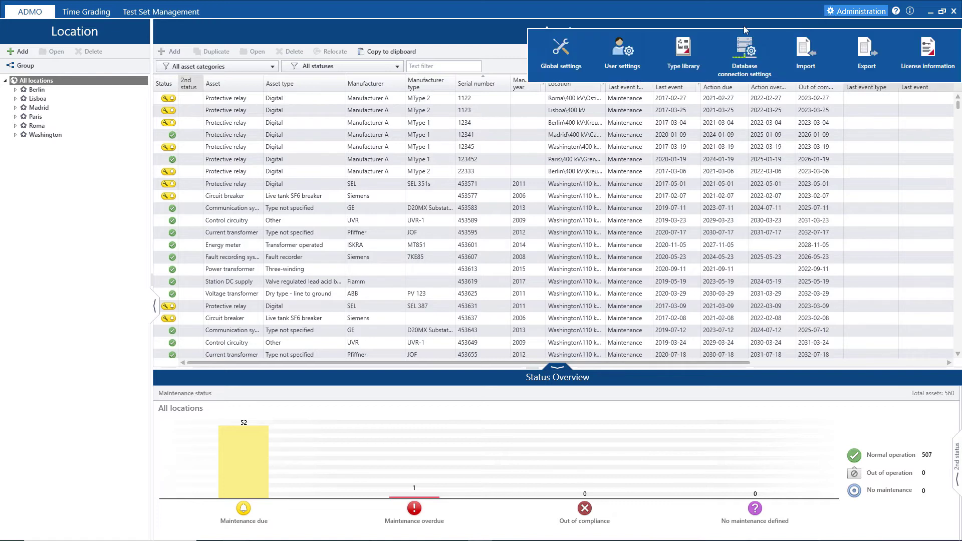
click(576, 53)
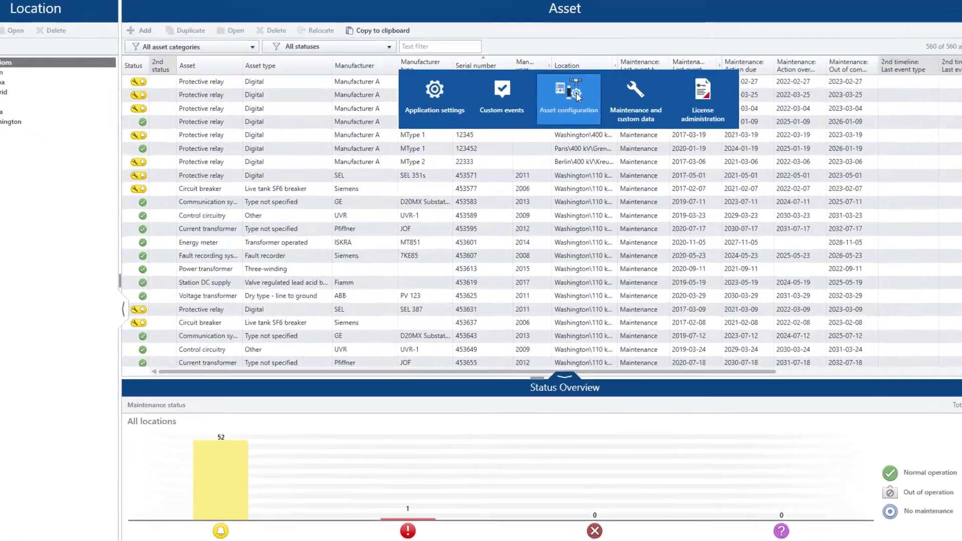
click(569, 109)
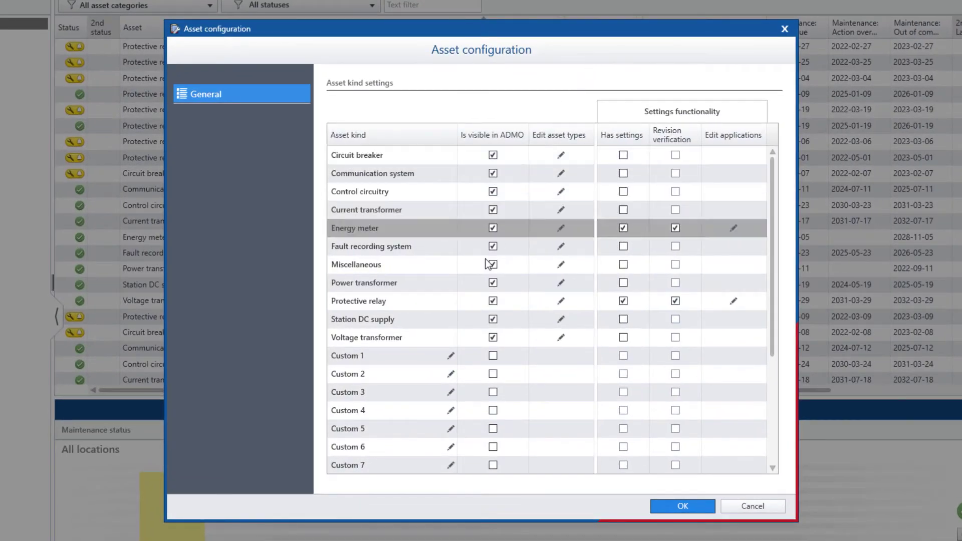
click(452, 357)
text(Me)
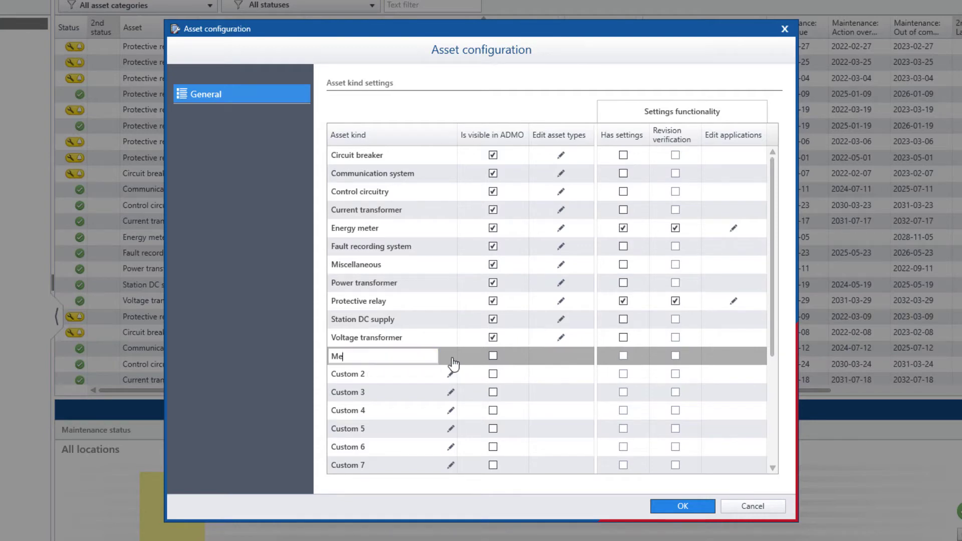
text(rging unit)
click(493, 356)
Add a "Dry type" asset type to the Current transformer asset kind
click(561, 211)
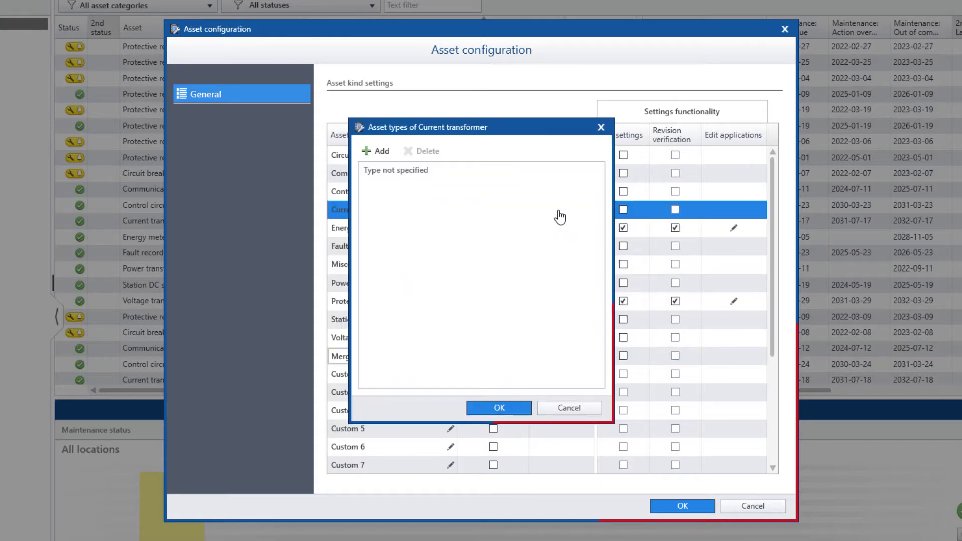
click(378, 153)
text(Dry)
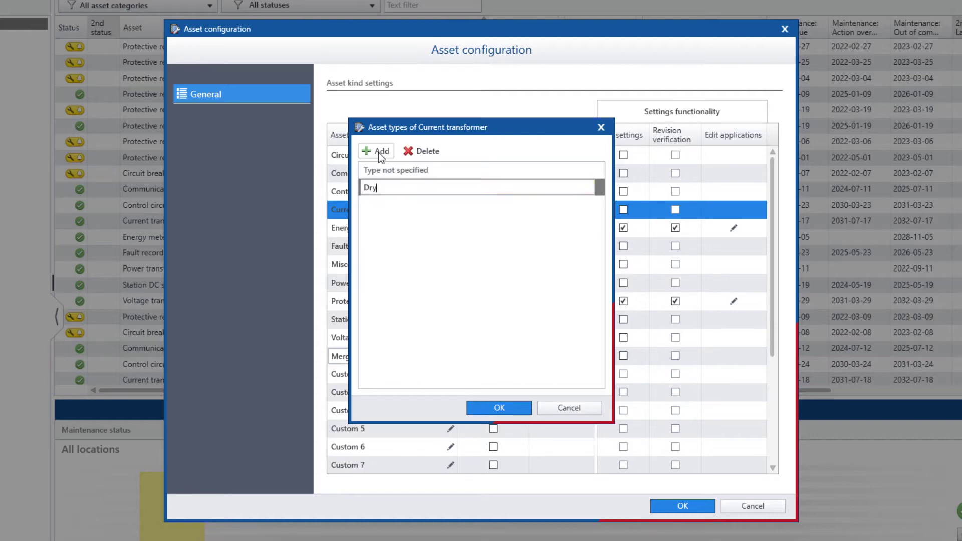
text( type)
click(504, 404)
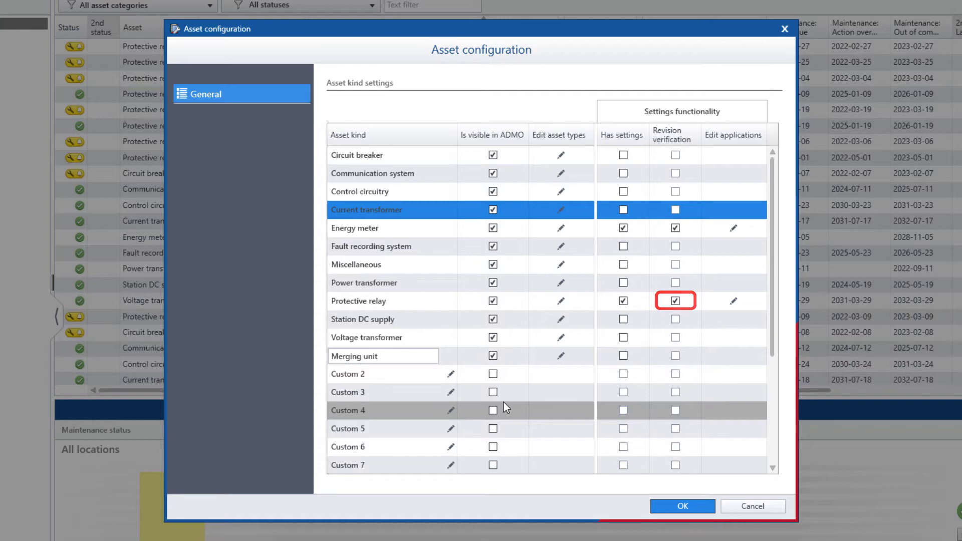
Add a "Line differential" application to the Protective relay asset kind and save the asset configuration, acknowledging the restart notice
click(735, 302)
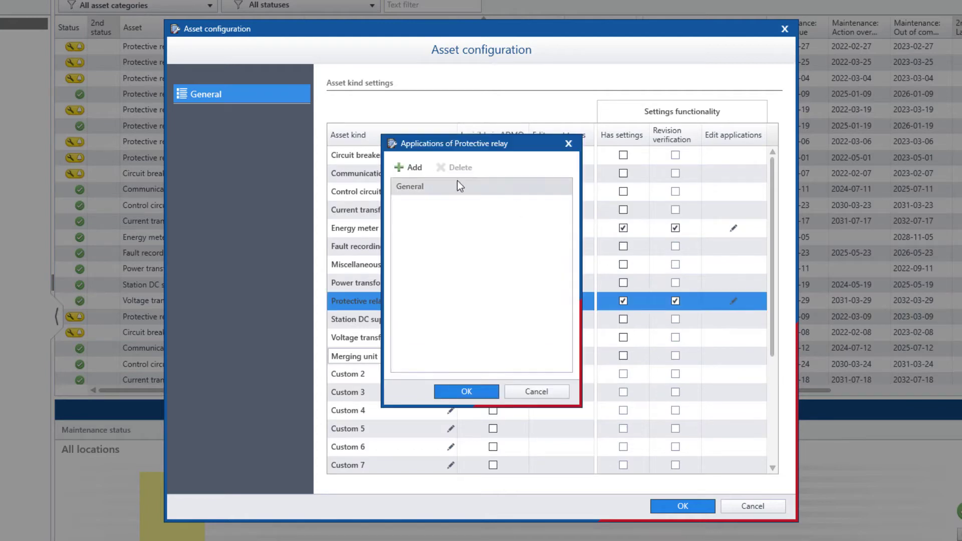
click(414, 167)
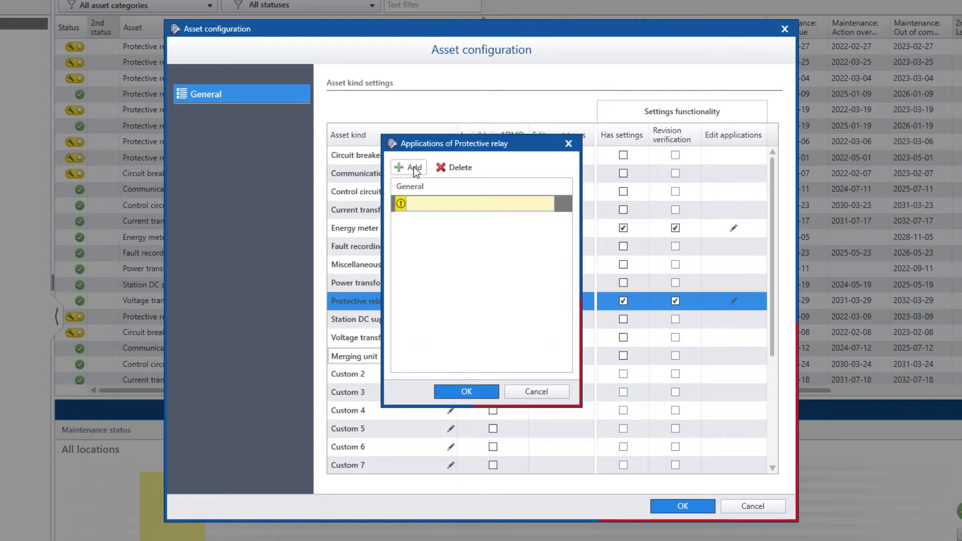
text(Line different)
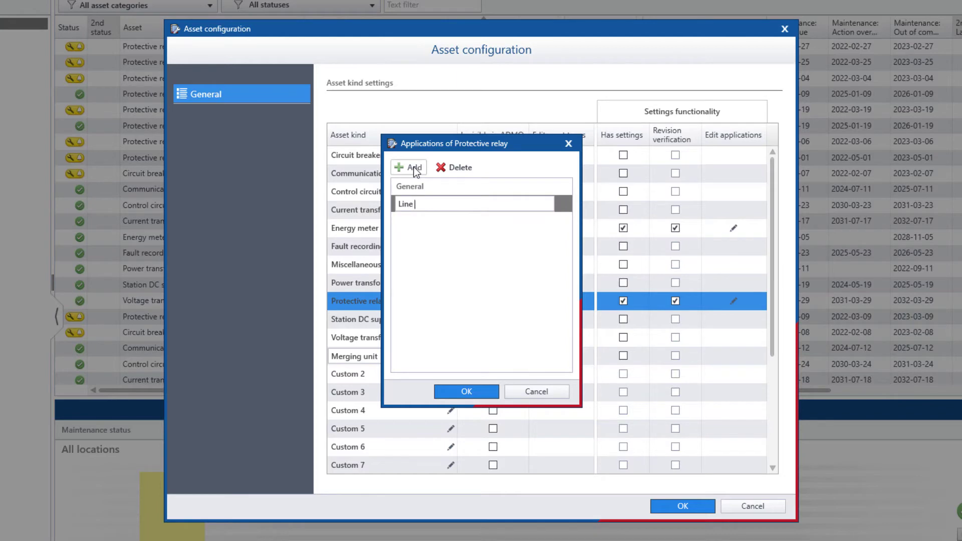
text(ial)
click(465, 390)
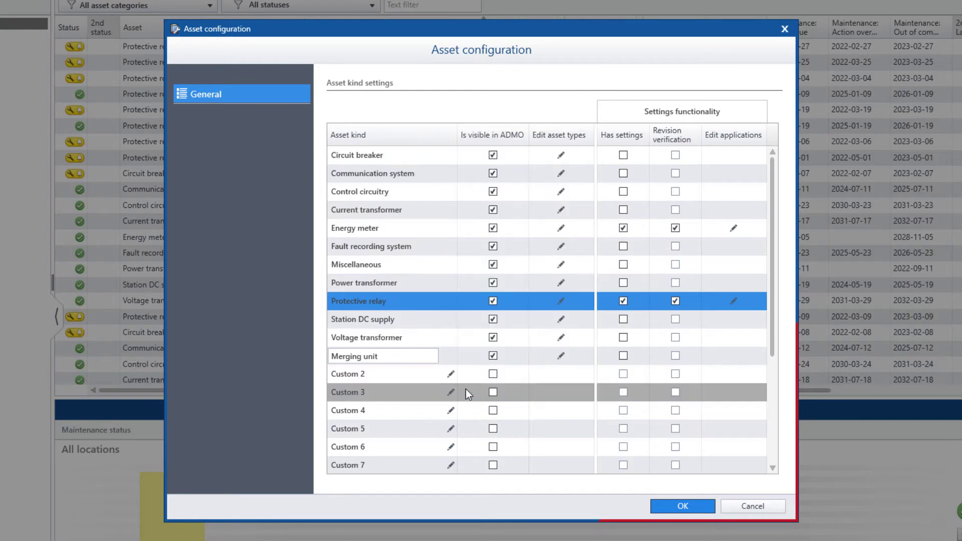
click(669, 506)
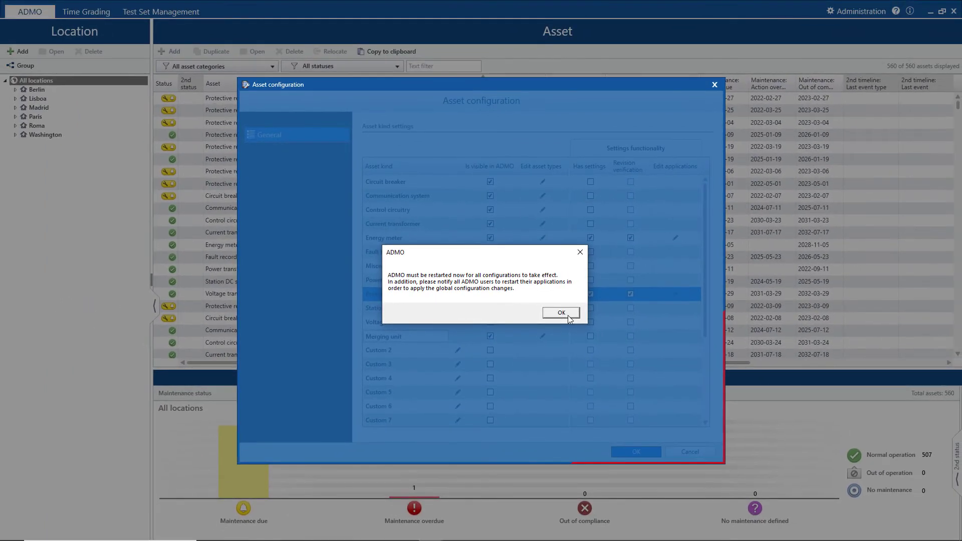
click(584, 326)
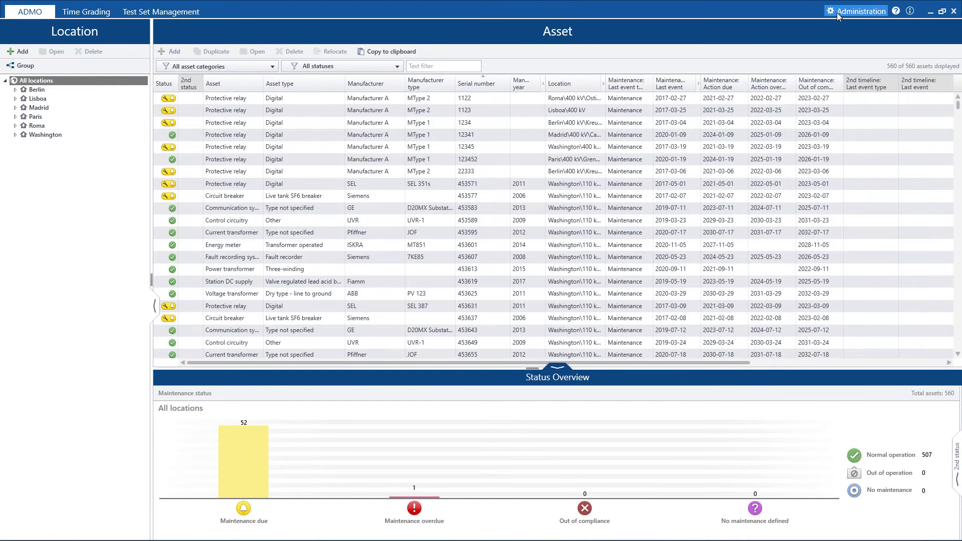
Open the global maintenance and custom data configuration for the Digital type of the Protective relay asset kind
click(837, 13)
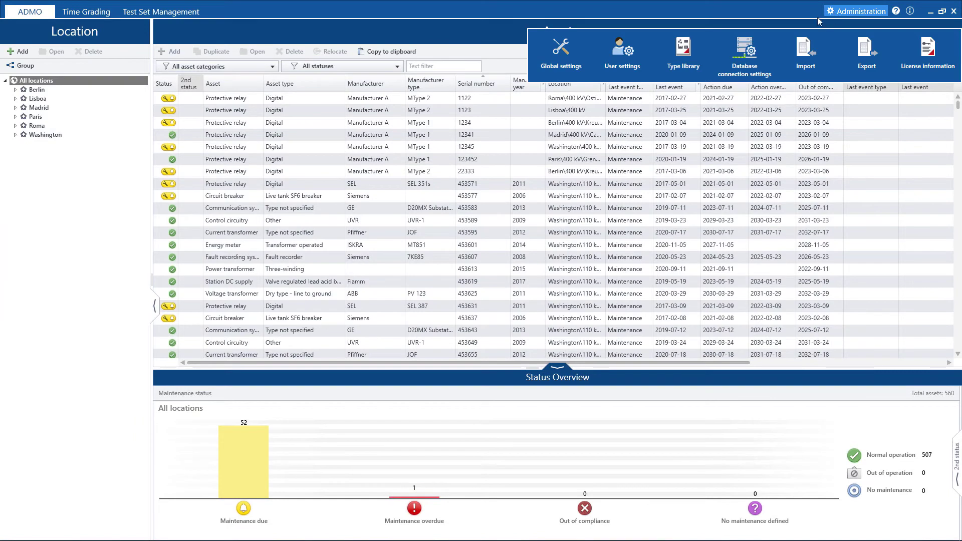
click(565, 63)
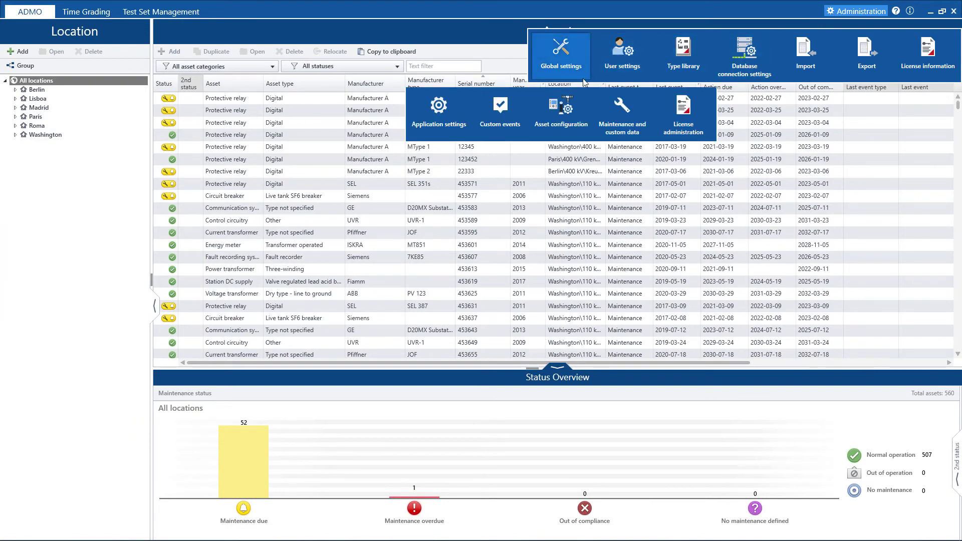
click(625, 108)
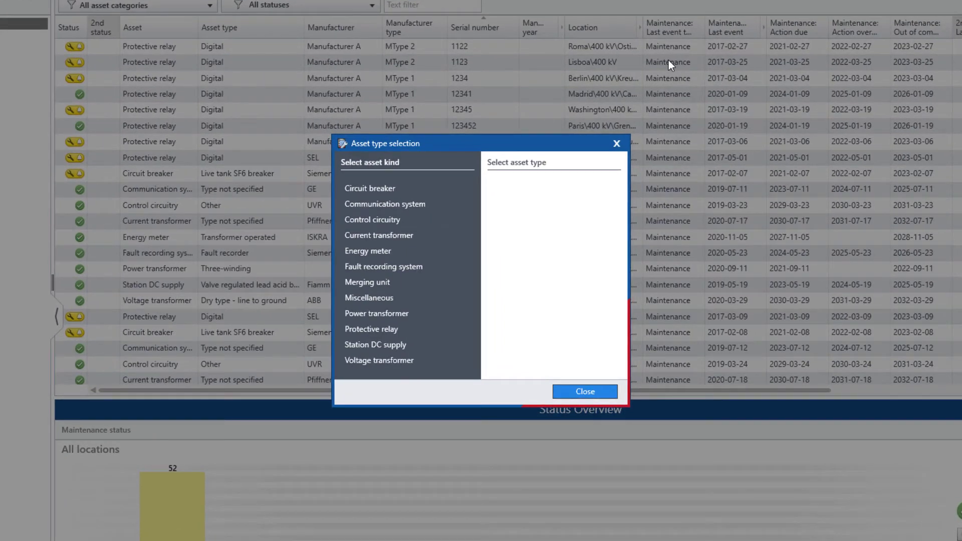
click(396, 329)
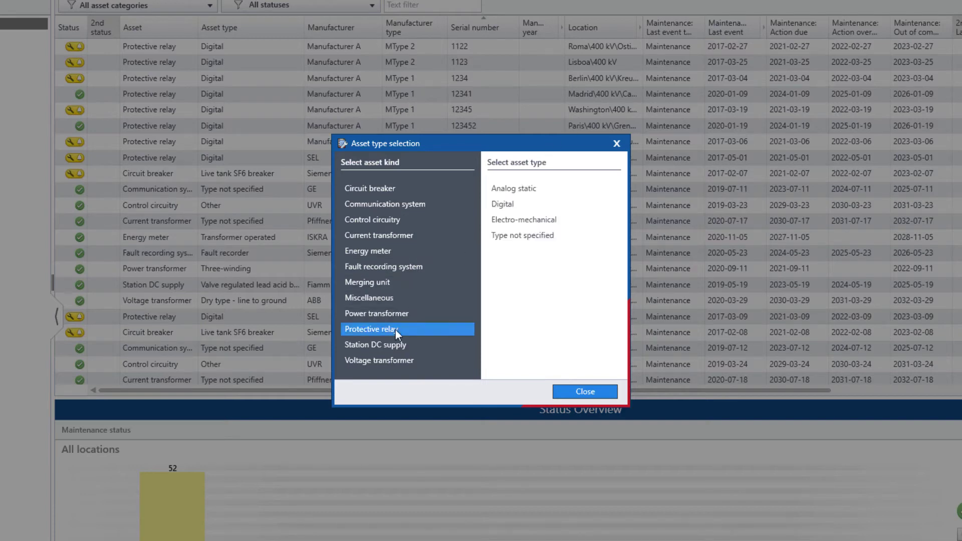
click(507, 204)
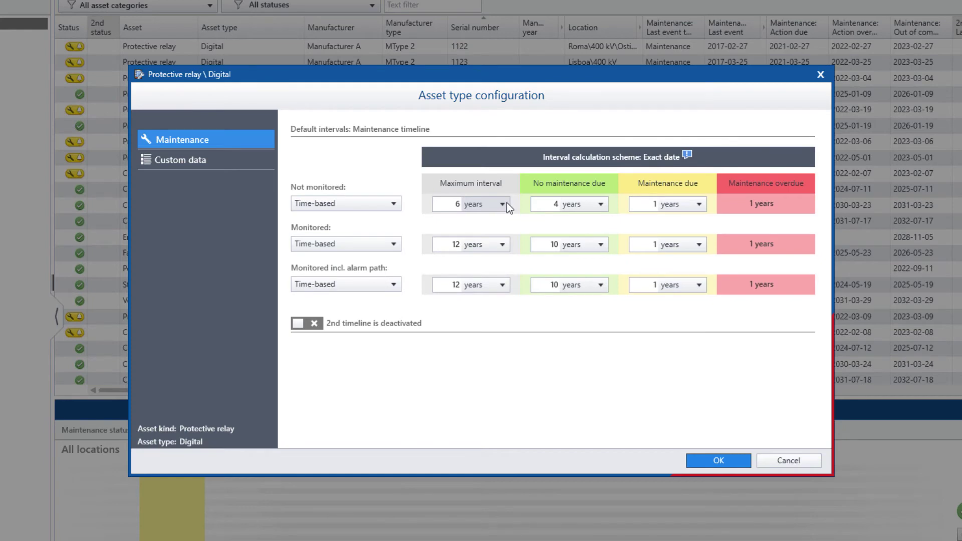
Try the Performance-based and No maintenance programs for not monitored digital relays, and return the selection to Time-based
click(381, 206)
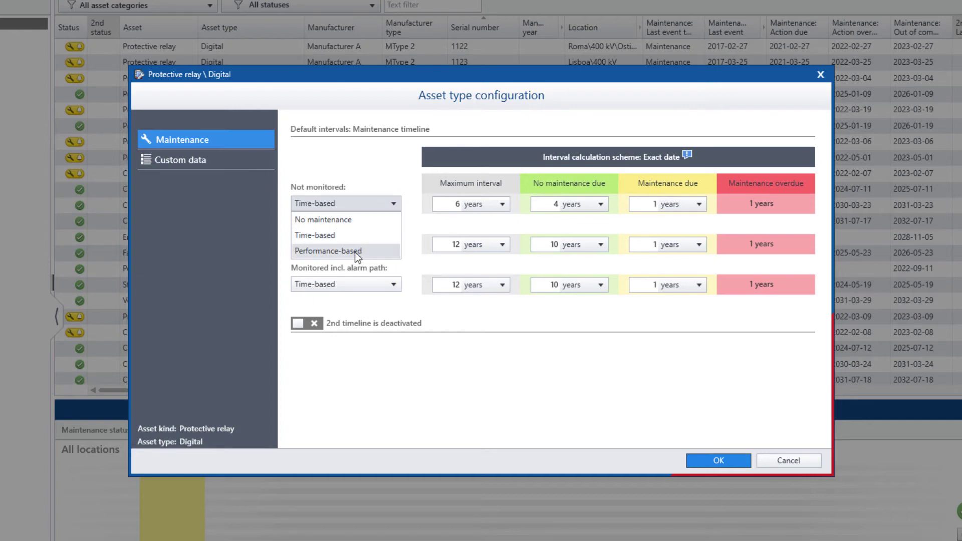
click(355, 251)
click(362, 205)
click(350, 235)
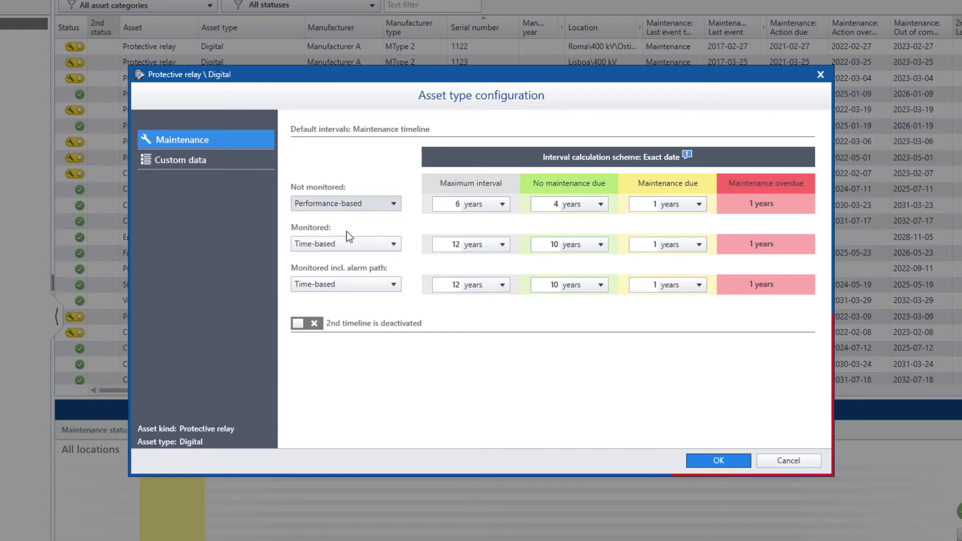
click(352, 206)
click(349, 219)
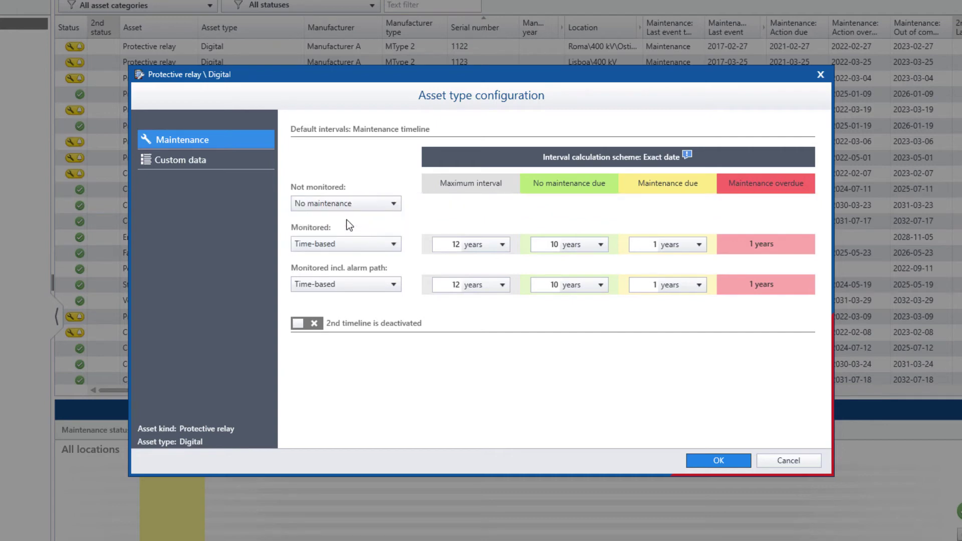
click(350, 206)
click(341, 234)
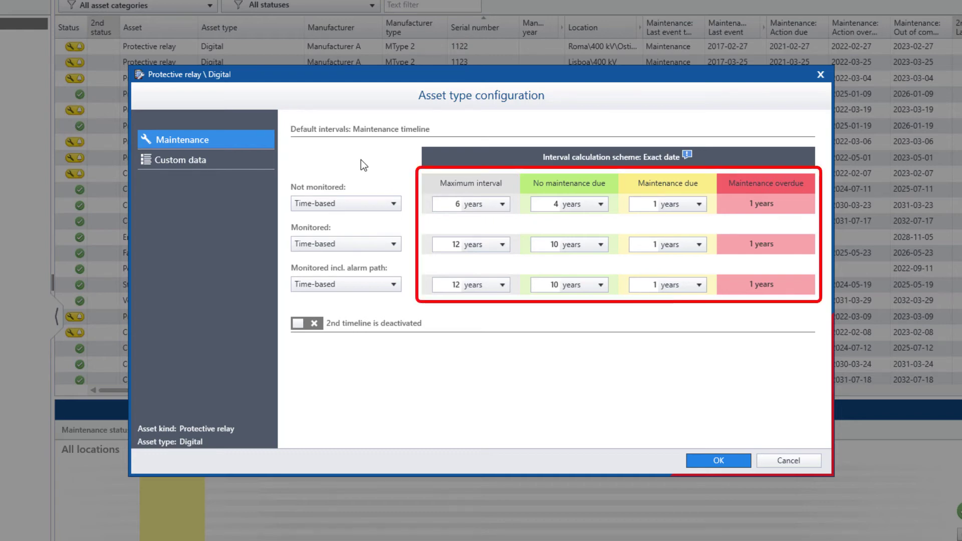
Activate the 2nd timeline for digital protective relays, acknowledge the notice and name the timeline "Battery change"
click(308, 323)
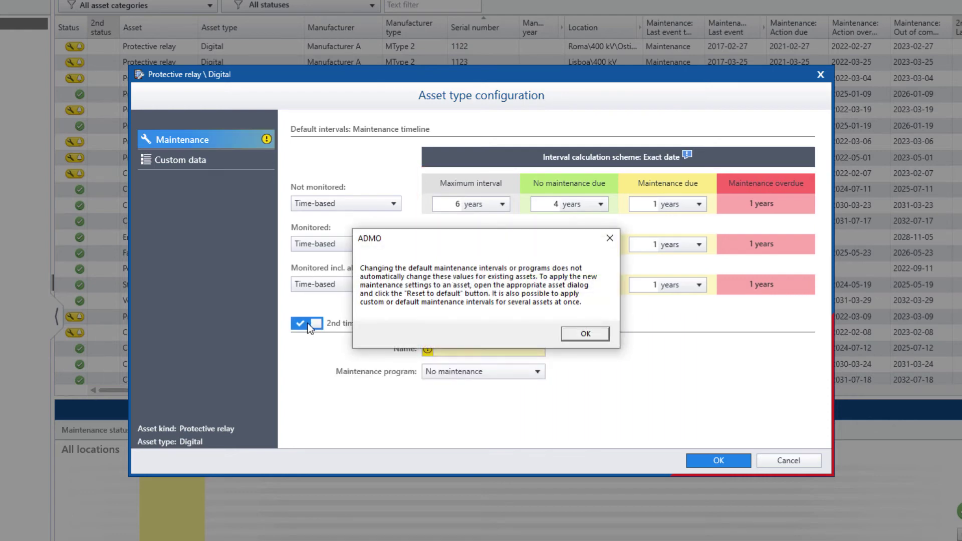
click(581, 334)
click(529, 354)
text(Battery change)
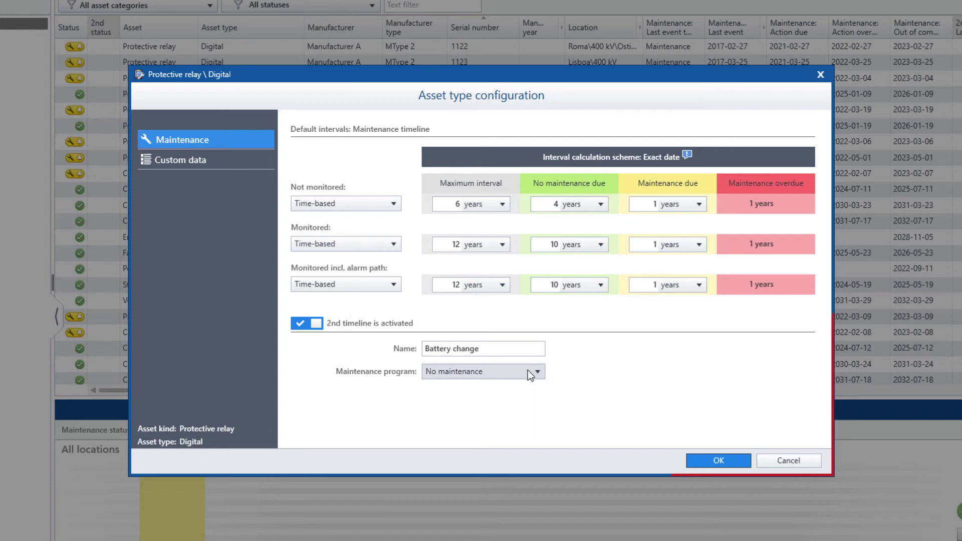
Try the Performance-based and Time-based programs for the Battery change timeline, and return the selection to No maintenance
click(528, 371)
click(491, 420)
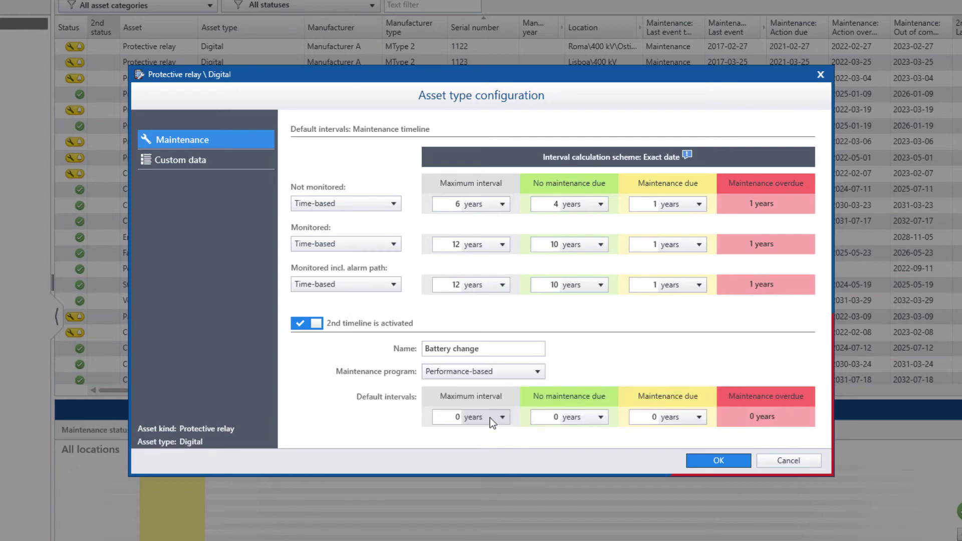
click(498, 372)
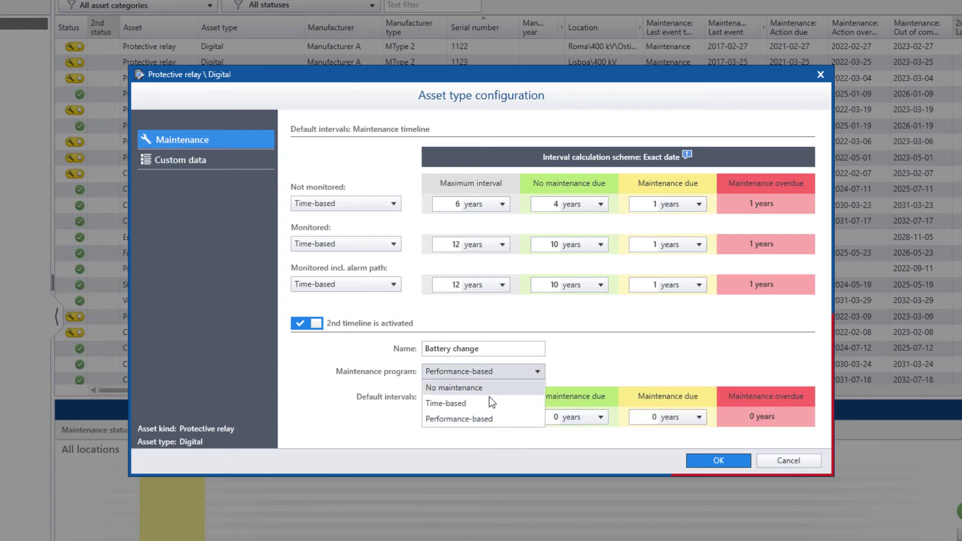
click(492, 403)
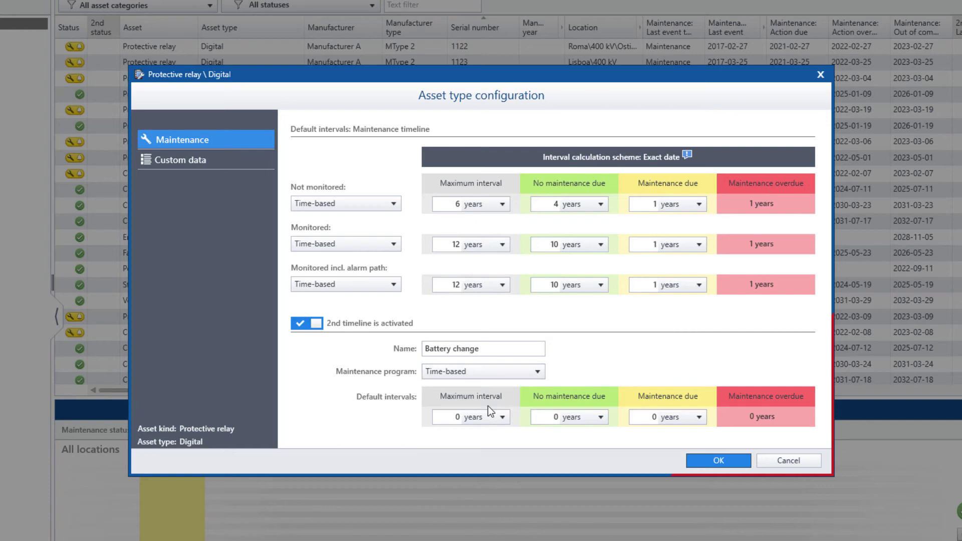
click(500, 373)
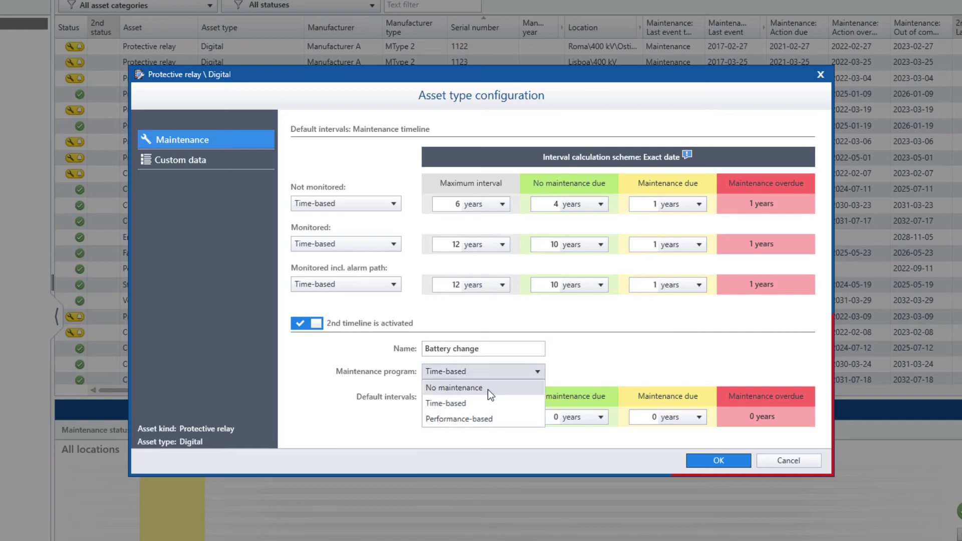
click(489, 391)
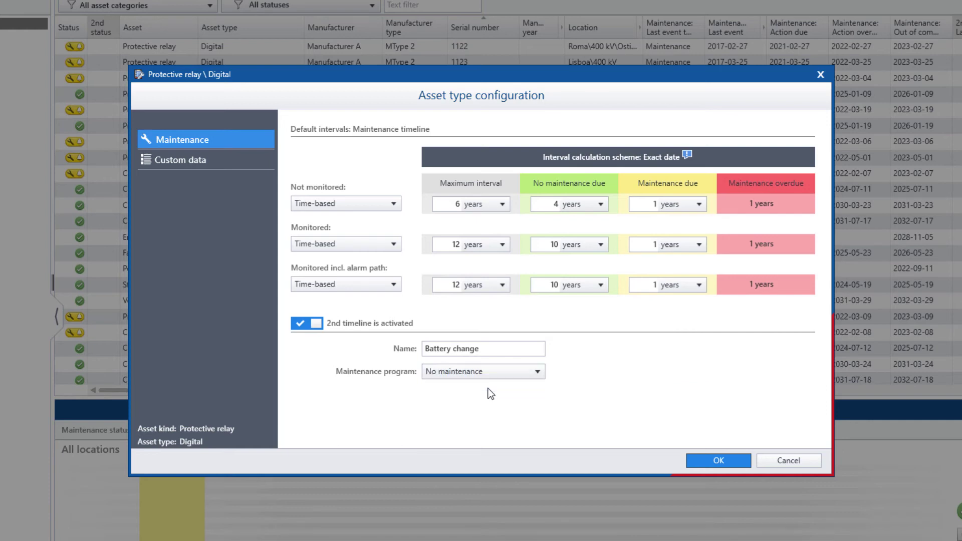
Check the field types available for custom data, save the digital relay's asset type configuration and close the asset type selection
click(208, 167)
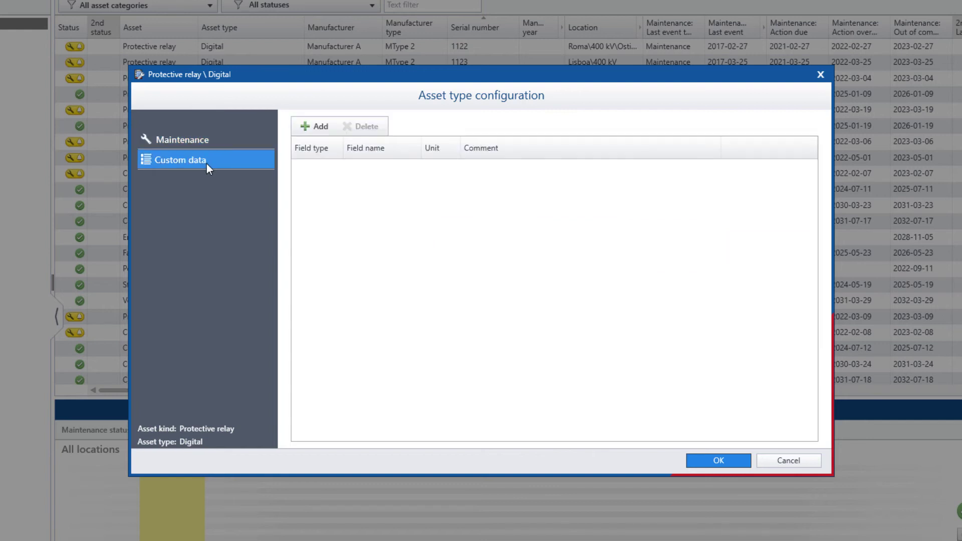
click(305, 128)
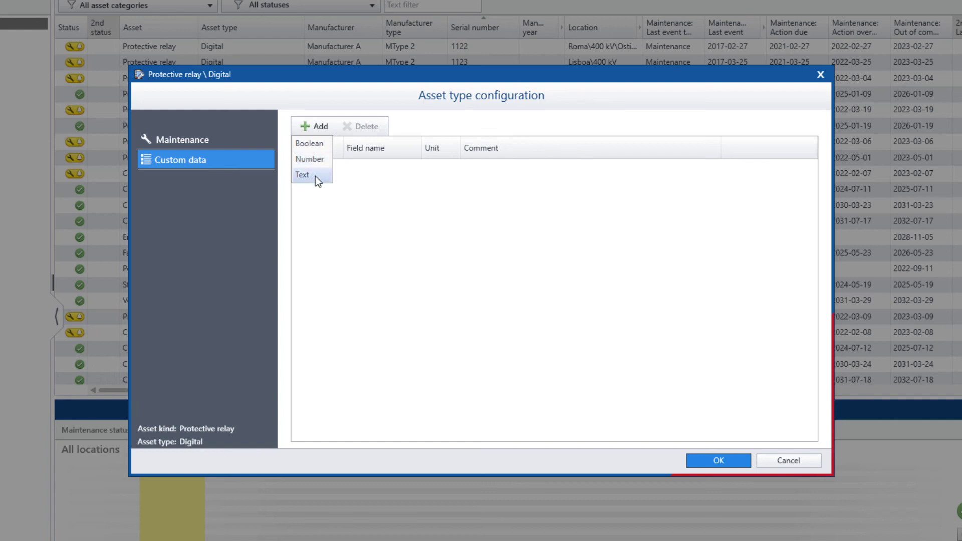
click(252, 220)
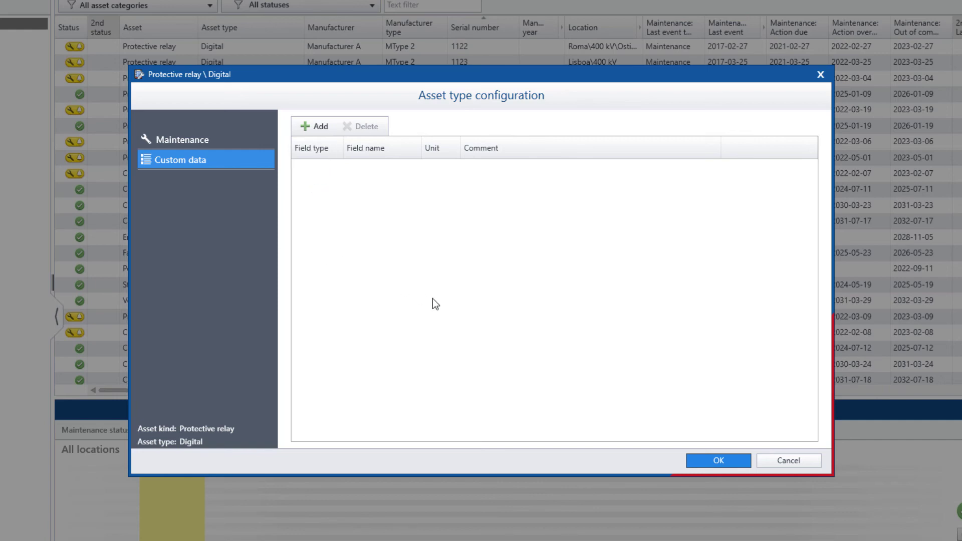
click(720, 462)
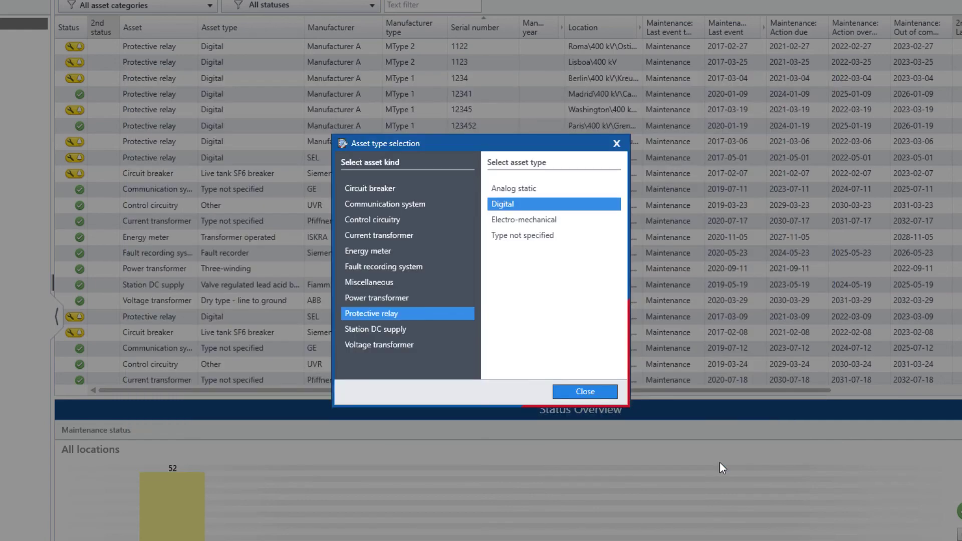
click(583, 390)
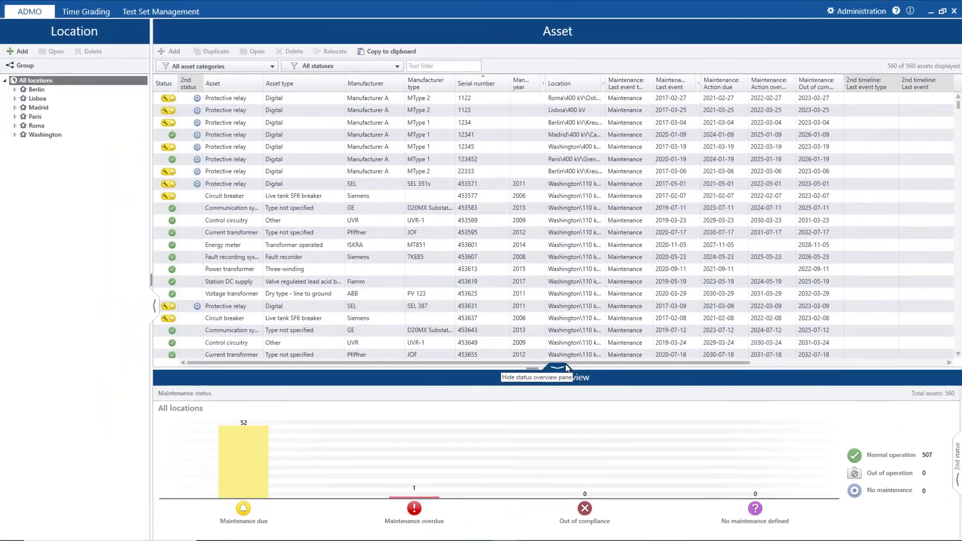